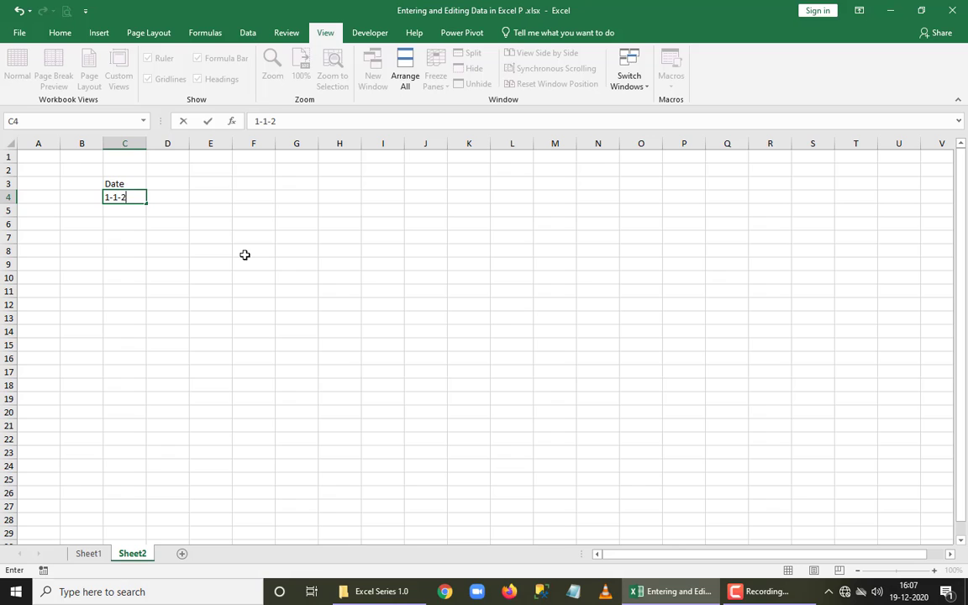
Step: Enter 01-01-2020 in cell C4 and fill a daily date series down the column with stop value 31-12-20
key(Return)
key(Up)
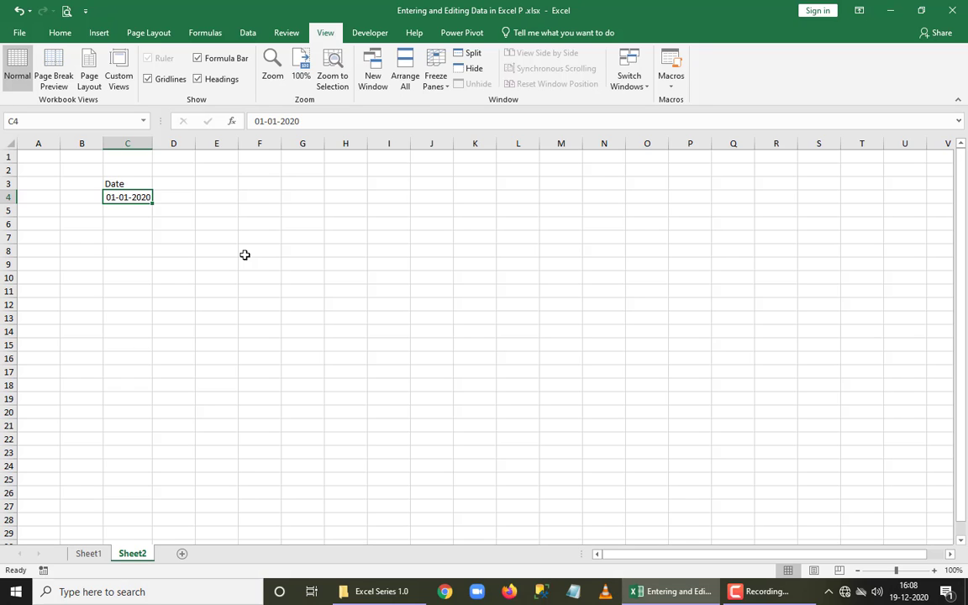
key(alt+e)
key(i)
key(s)
key(alt+c)
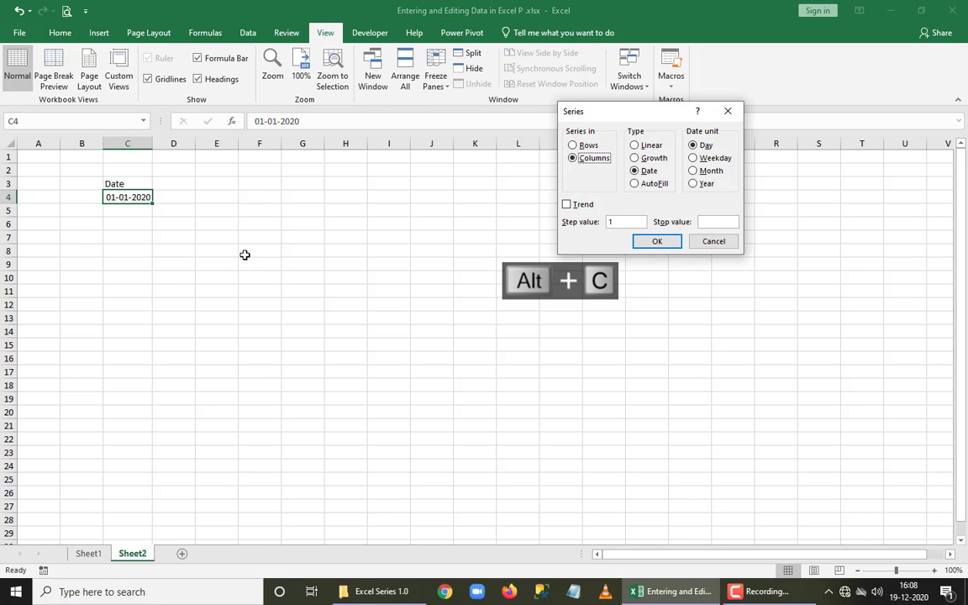
key(alt+o)
text(31-12-20)
key(Return)
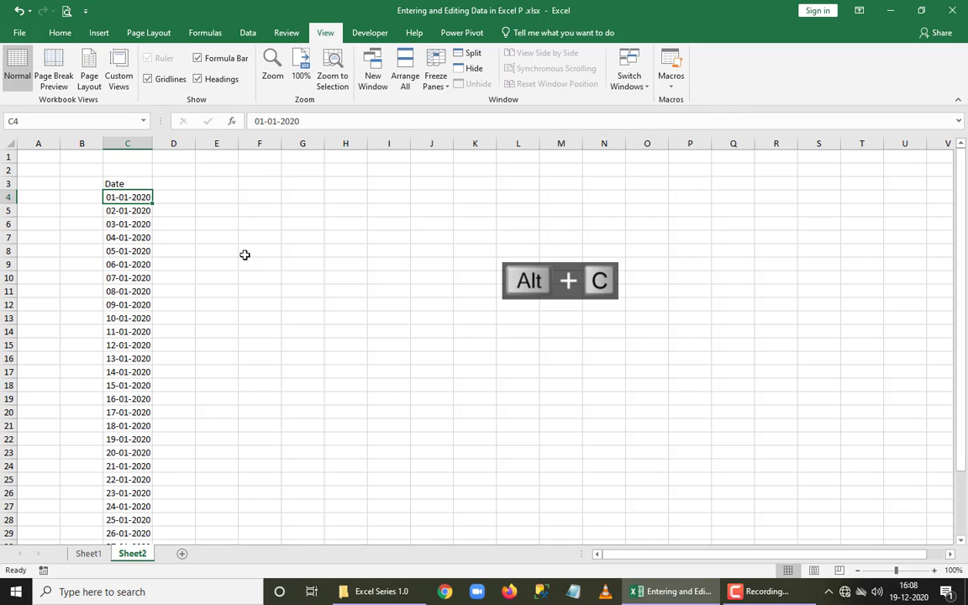
key(ctrl+Down)
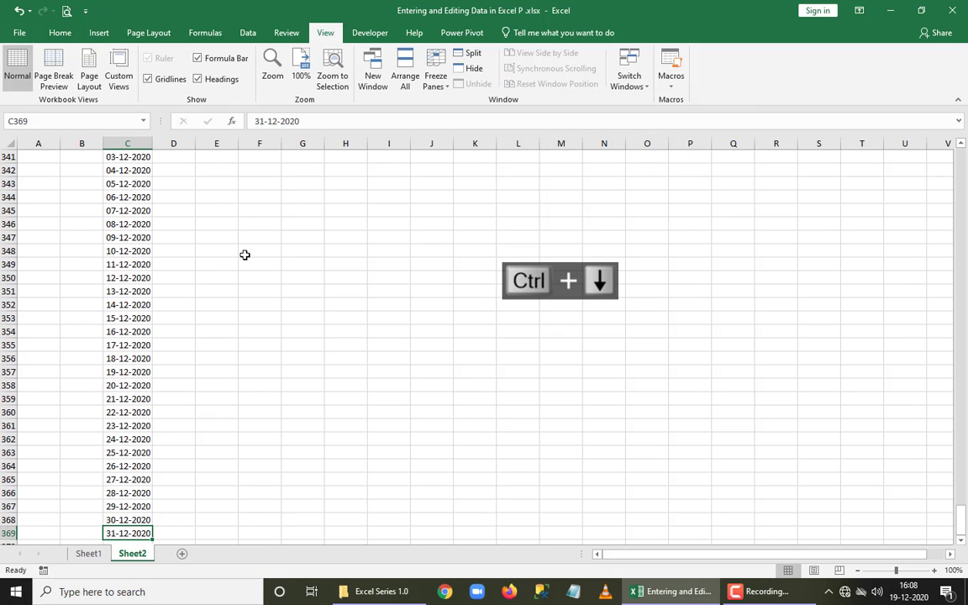
key(ctrl+Up)
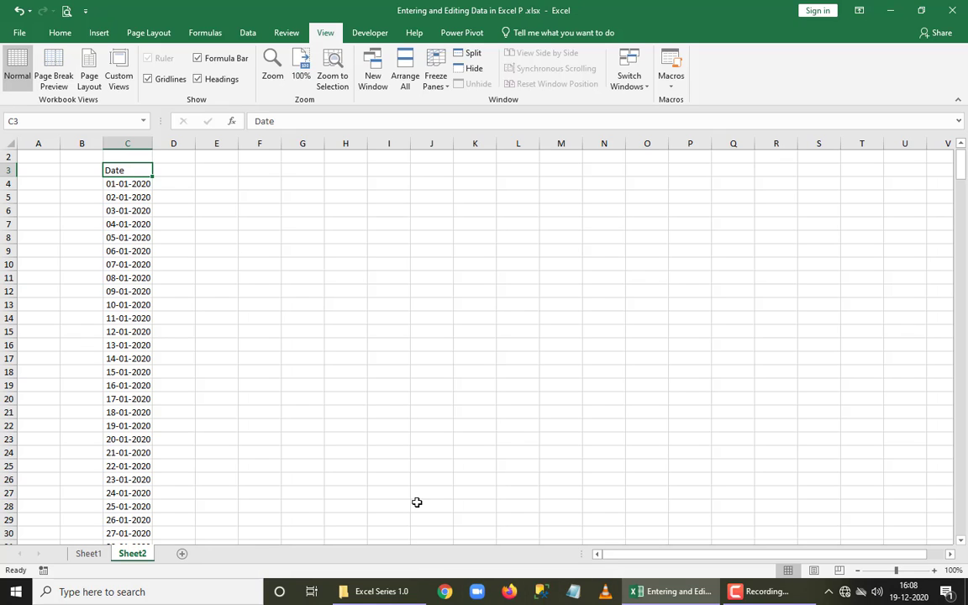
Step: Add the date list C3:C369 to the Power Pivot data model as a table with headers
click(467, 33)
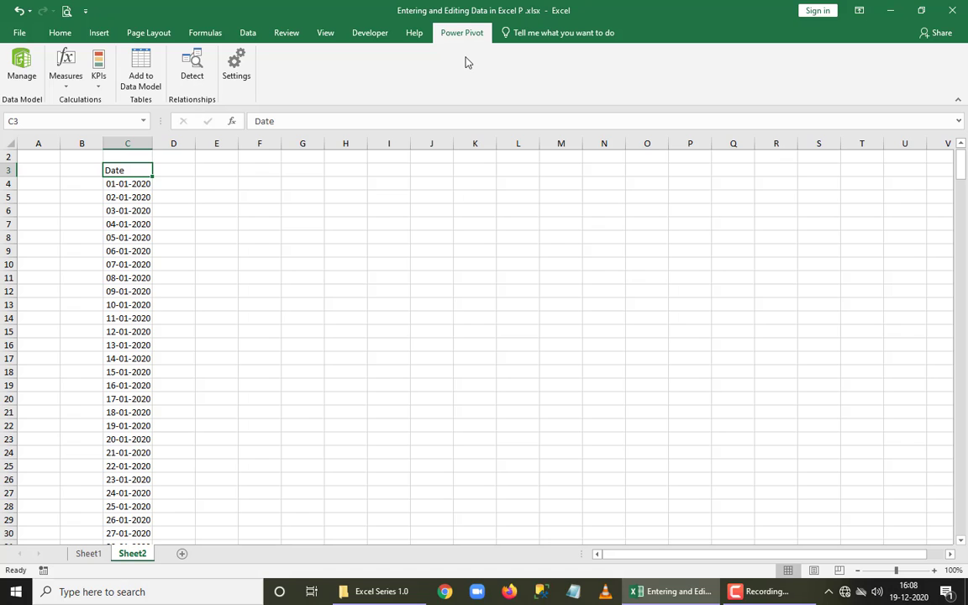
click(141, 76)
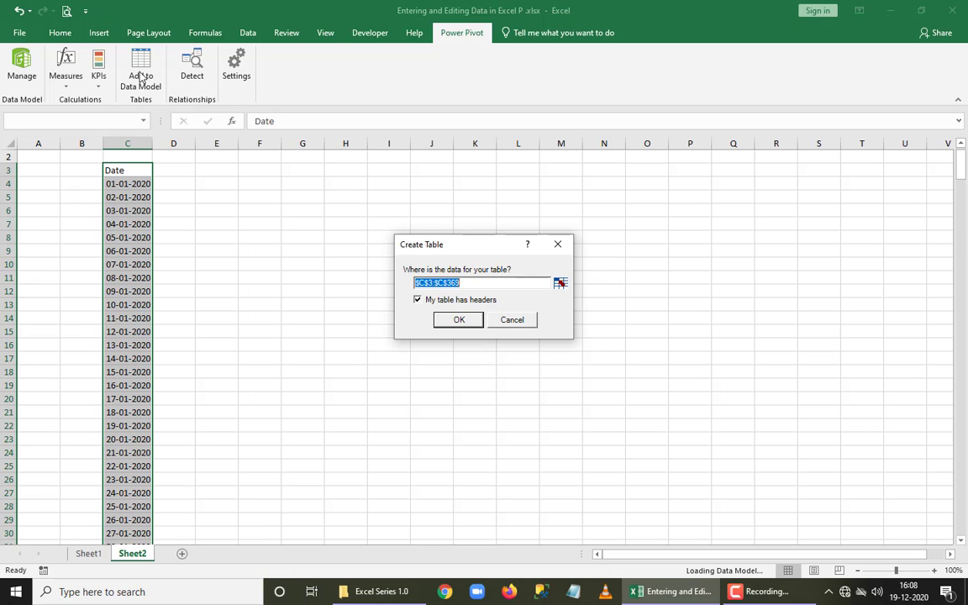
click(458, 321)
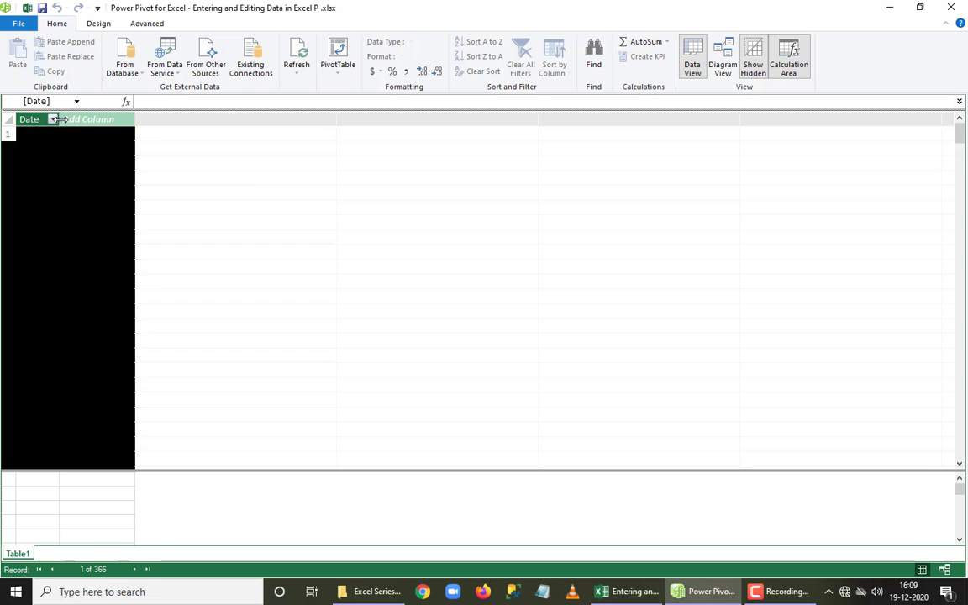
Step: Format Table1's Date column with the date-only *14-03-2001 format and widen it to fit the dates
drag(99, 120, 108, 120)
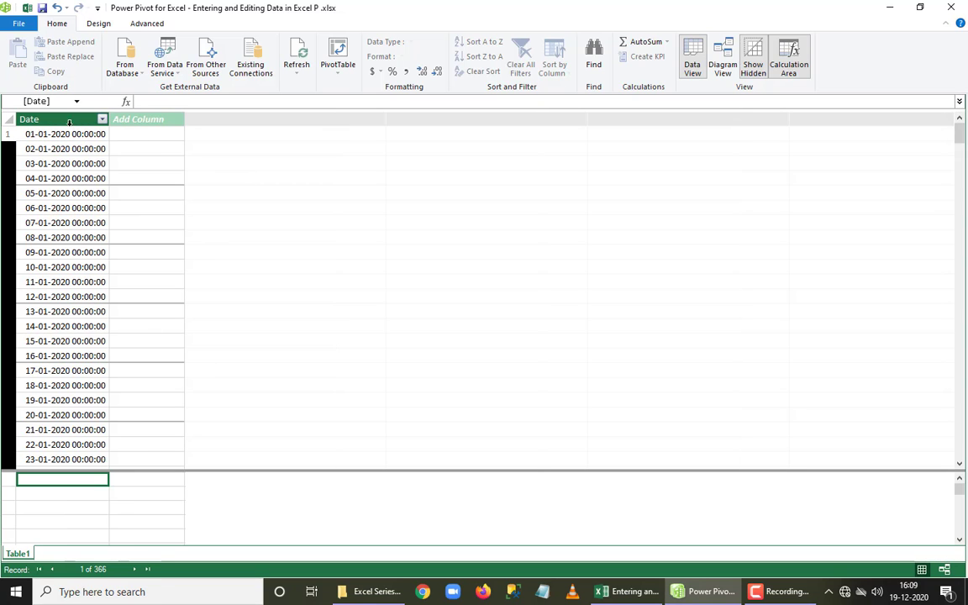
click(71, 118)
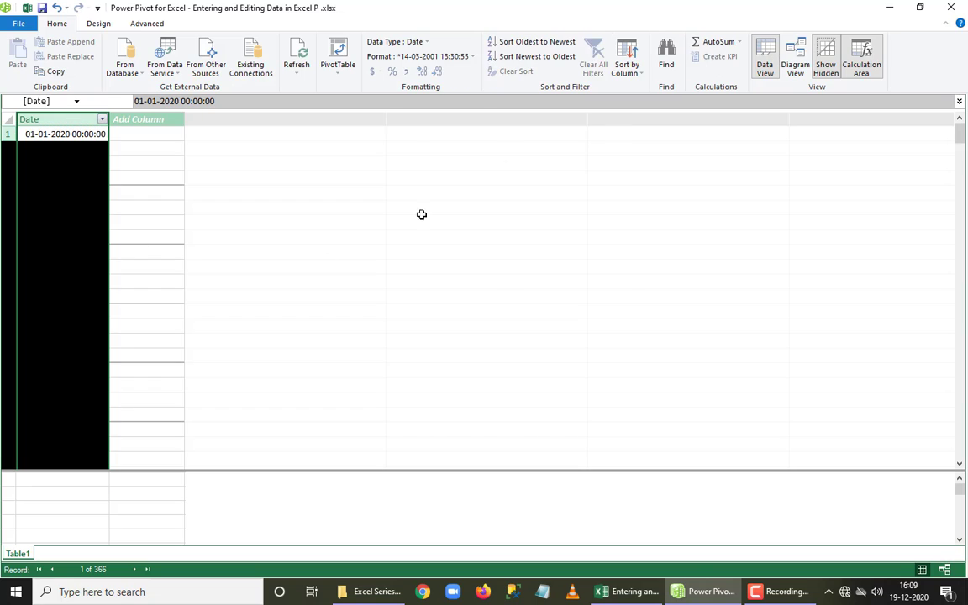
click(425, 44)
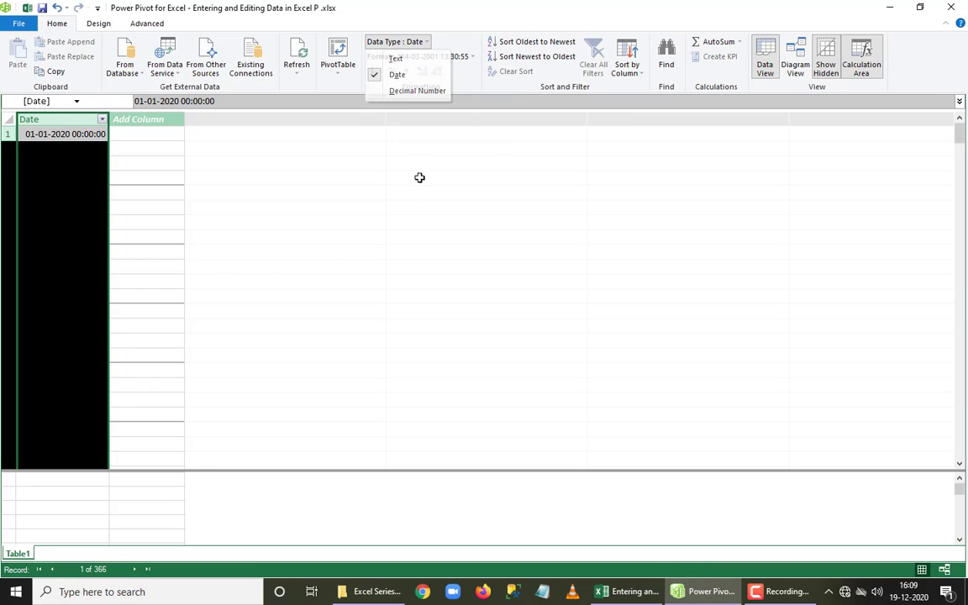
click(420, 177)
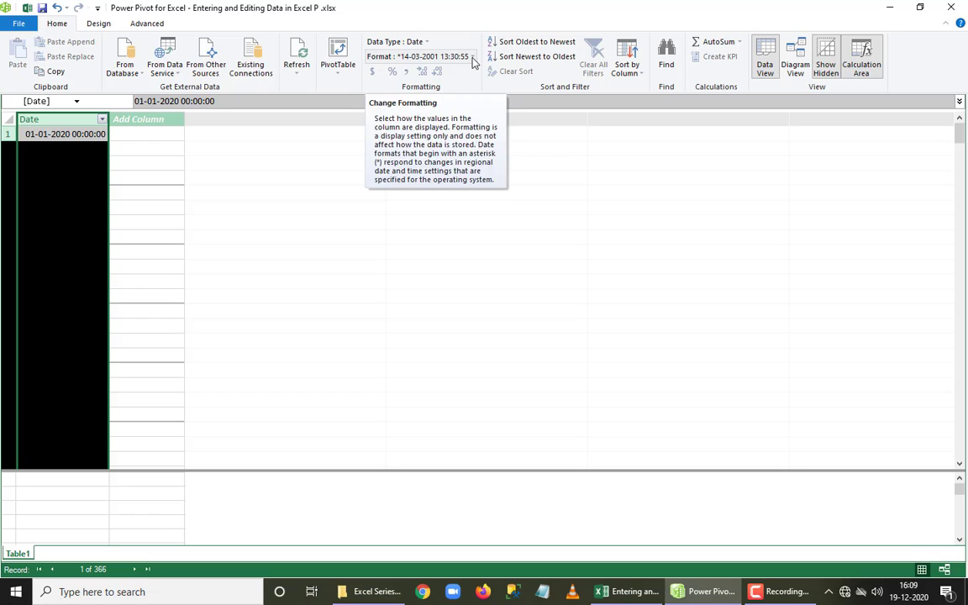
click(472, 58)
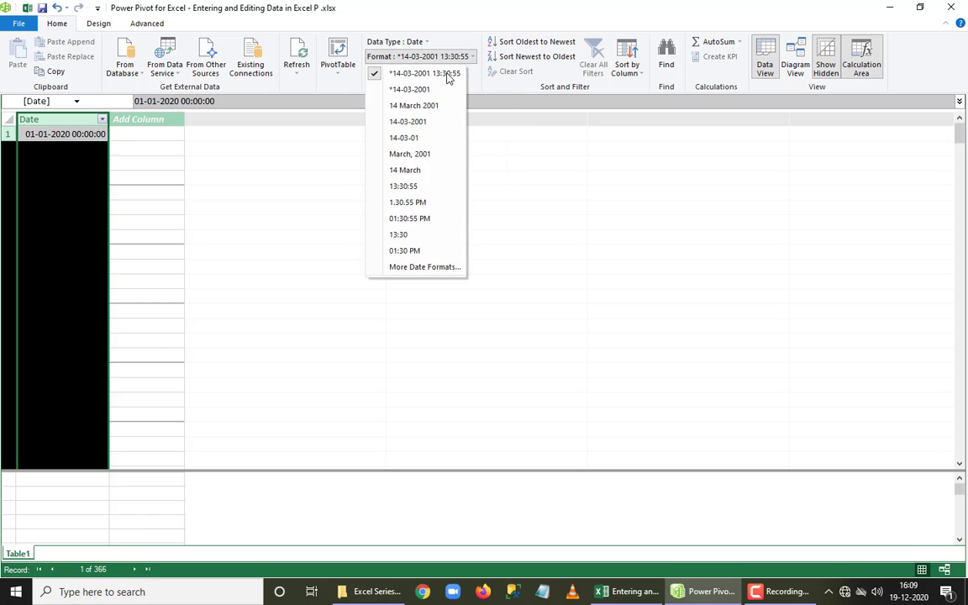
click(431, 89)
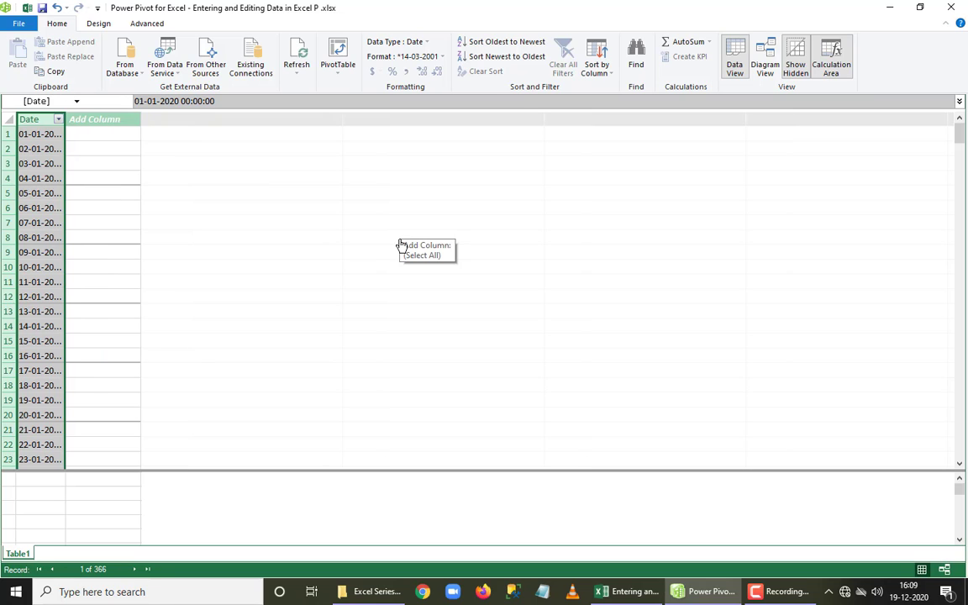
double_click(76, 118)
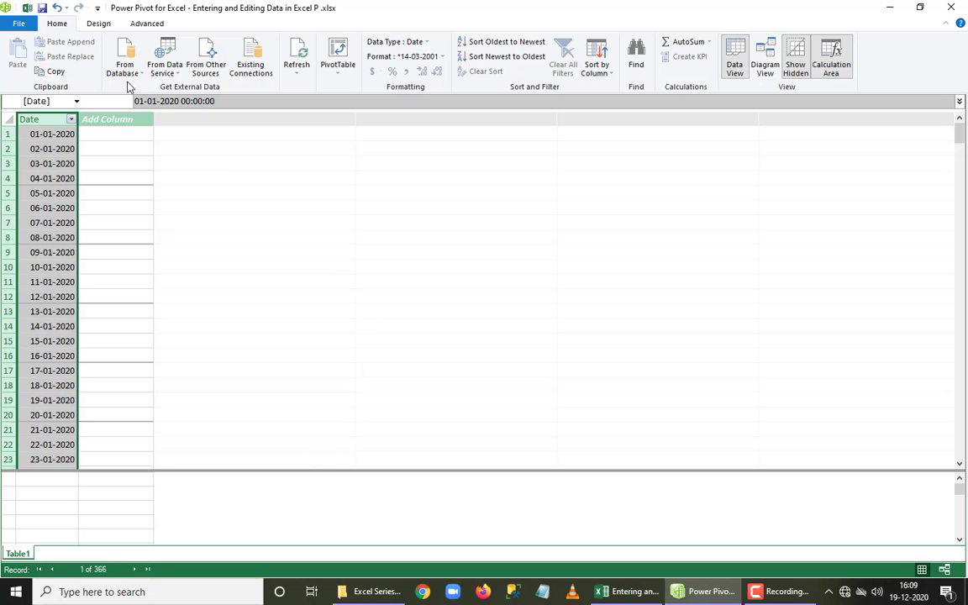
Step: Create a new date table in the data model
click(100, 25)
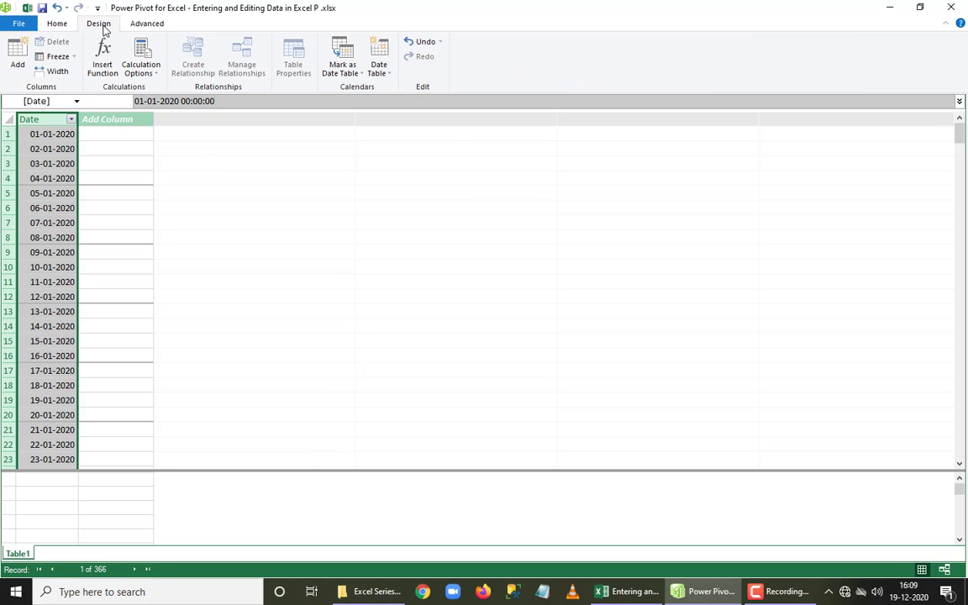
click(386, 74)
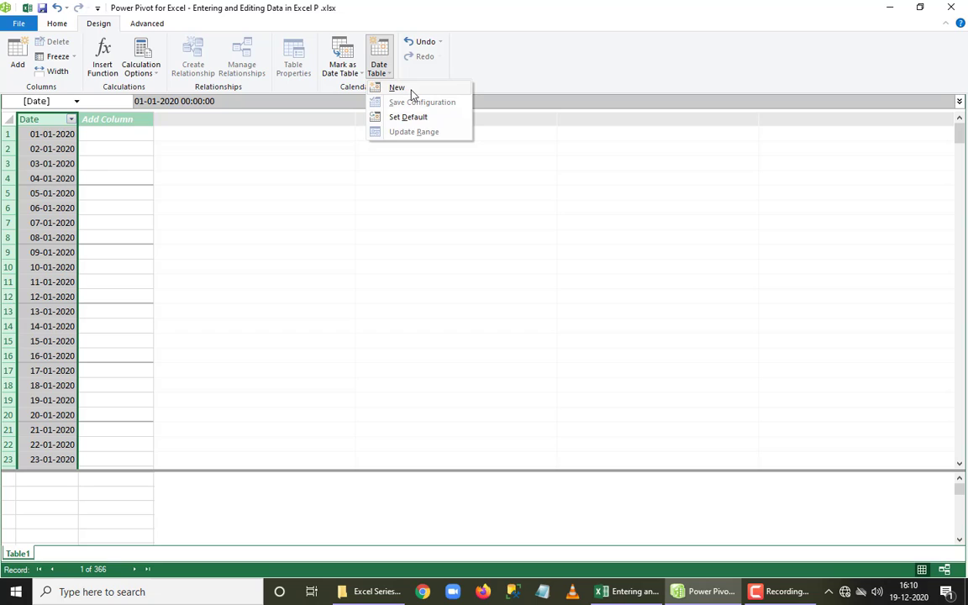
click(412, 93)
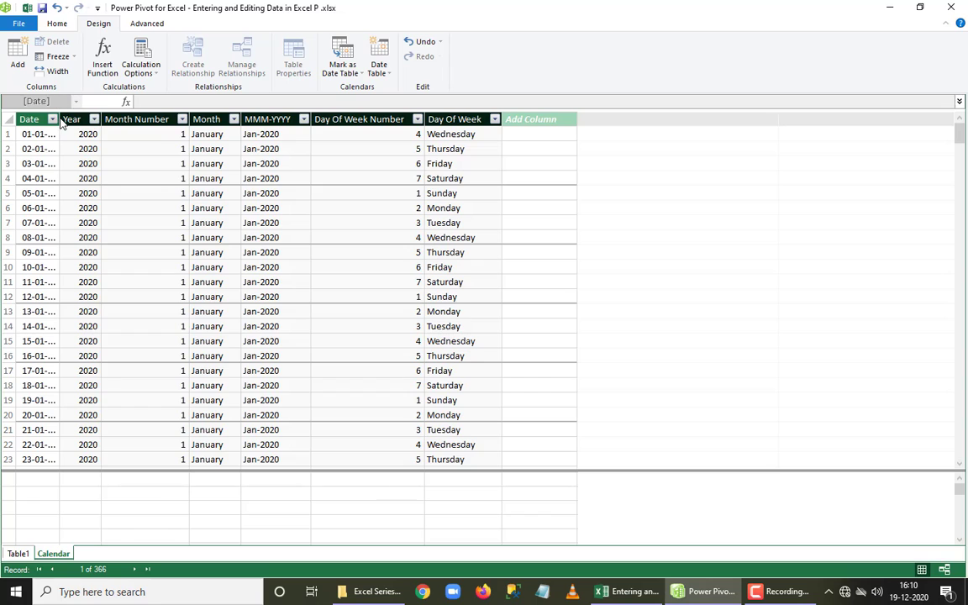
Step: Widen the Calendar table's Date column and format it with the date-only *14-03-2001 format
drag(53, 118, 118, 118)
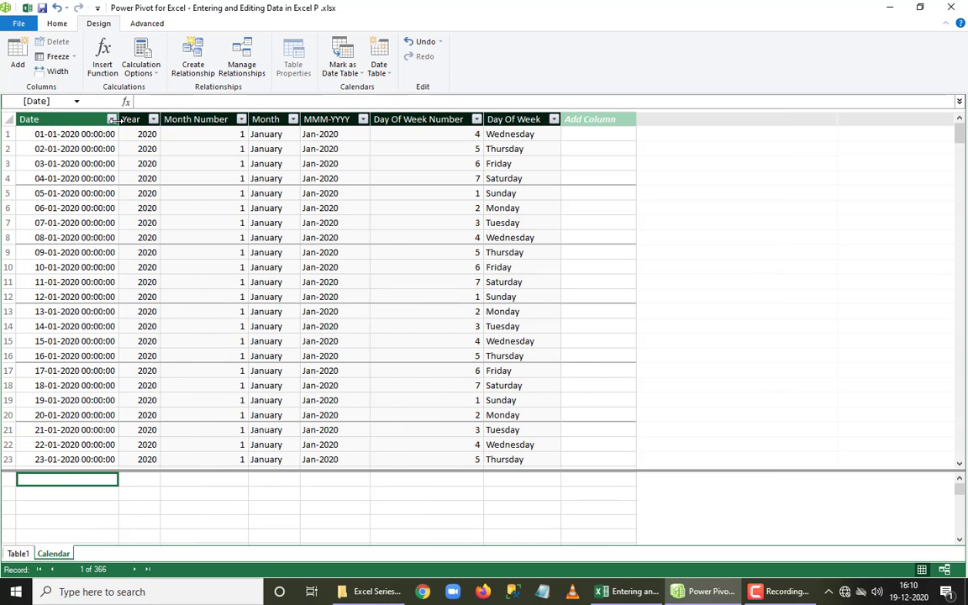
click(63, 120)
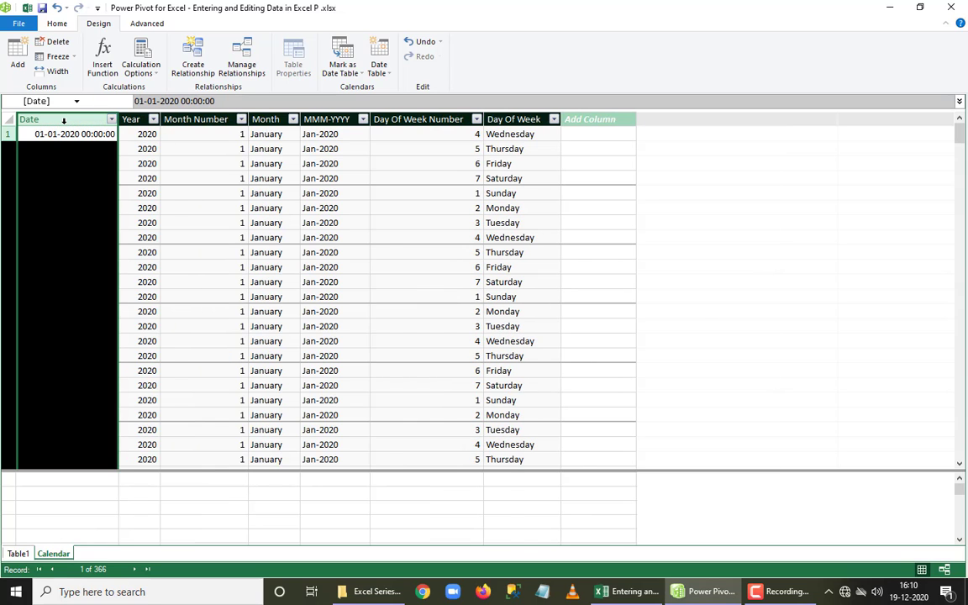
click(57, 25)
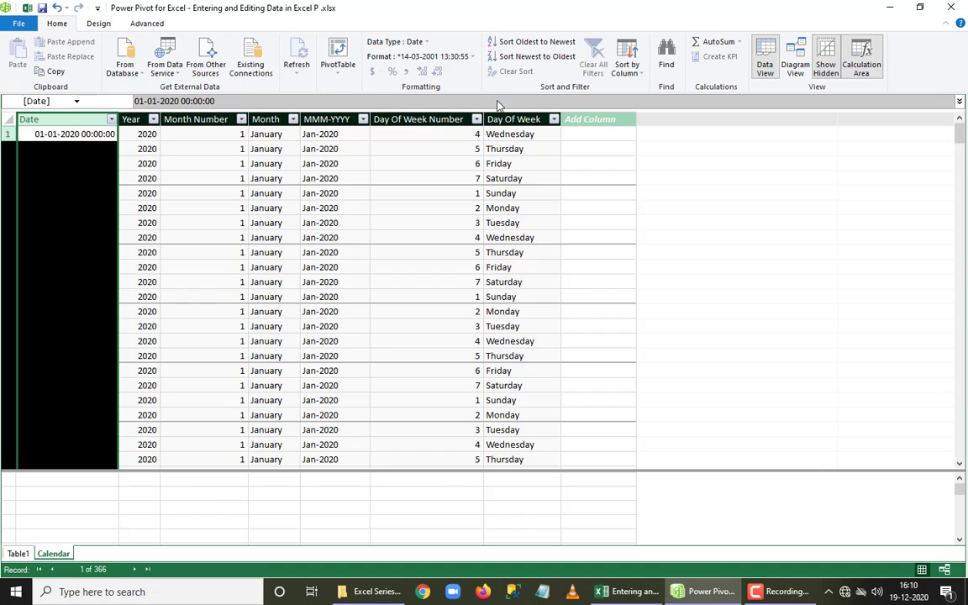
click(471, 57)
click(447, 88)
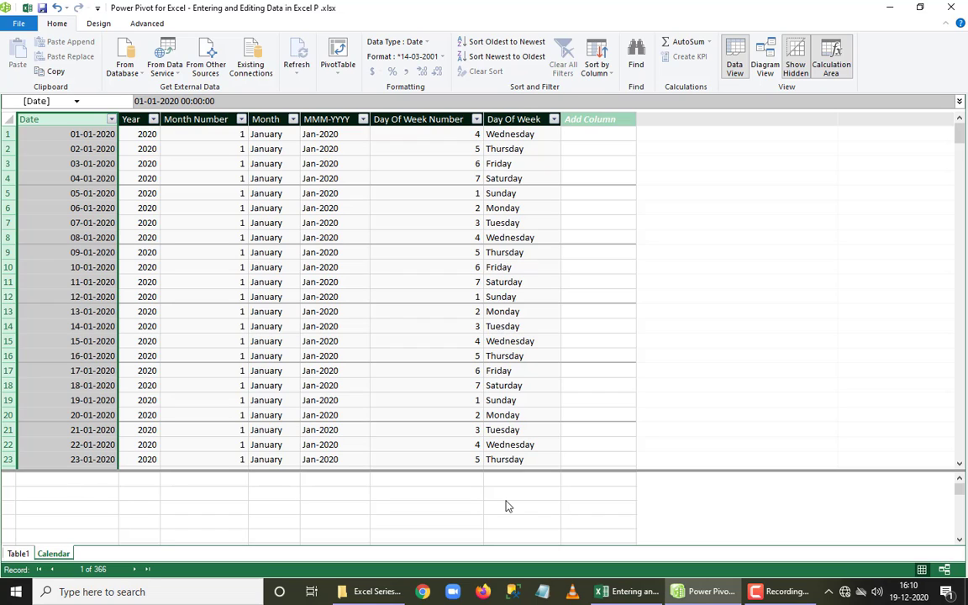
Step: Examine the Calendar table's Year, Month Number, Month, MMM-YYYY and day-of-week columns and compare it with Table1
click(146, 136)
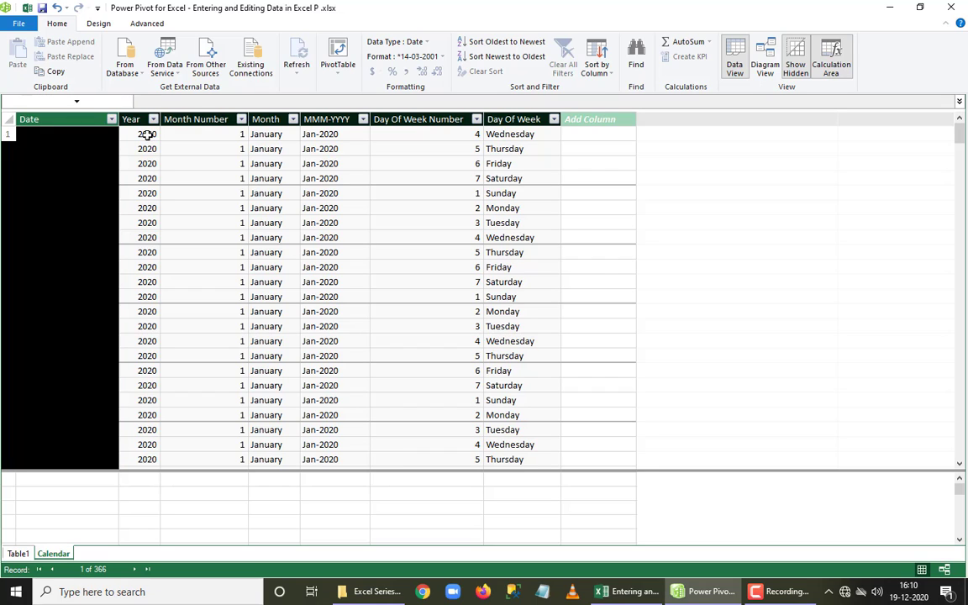
click(220, 136)
click(272, 135)
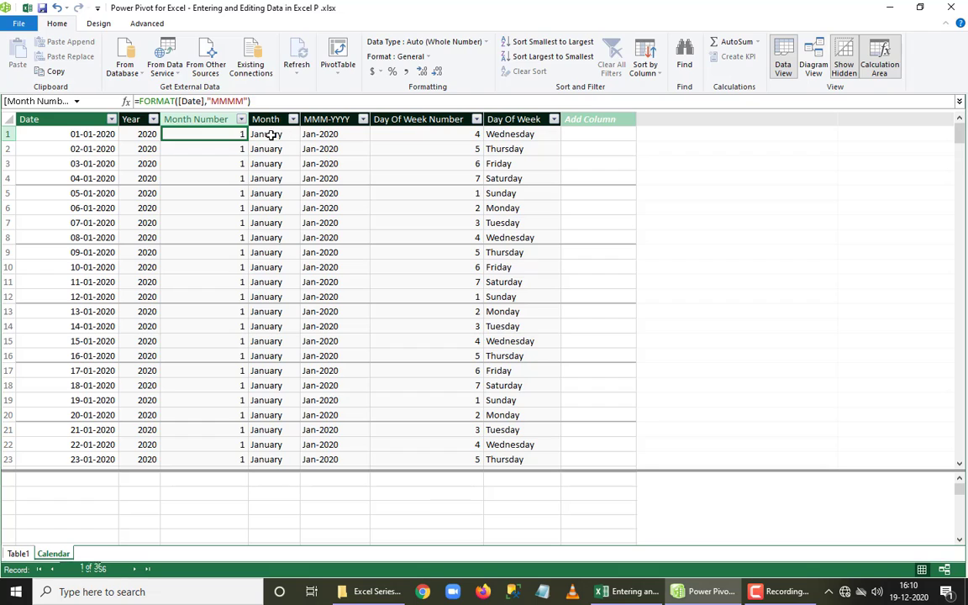
click(328, 137)
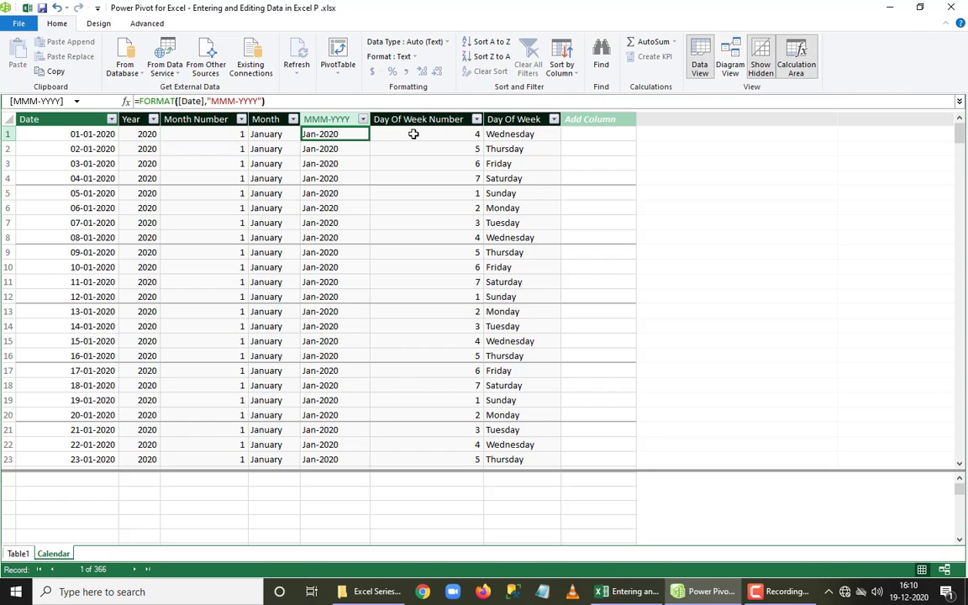
click(413, 133)
click(521, 135)
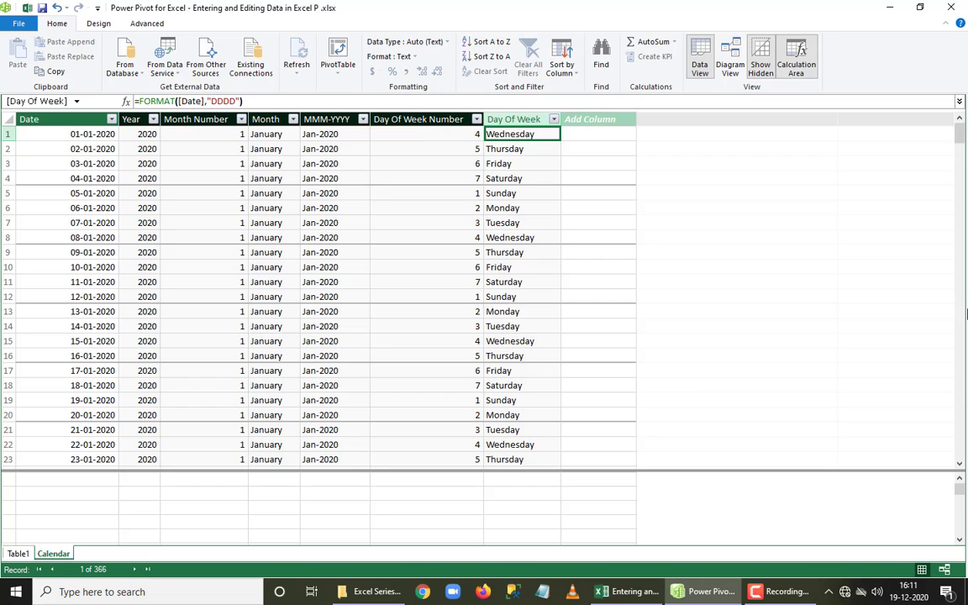
click(16, 554)
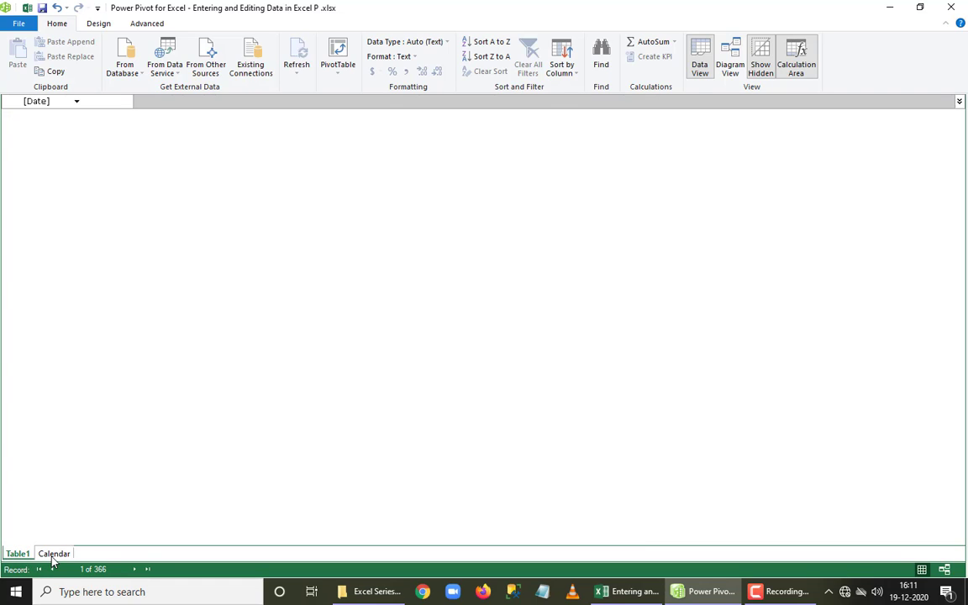
click(52, 558)
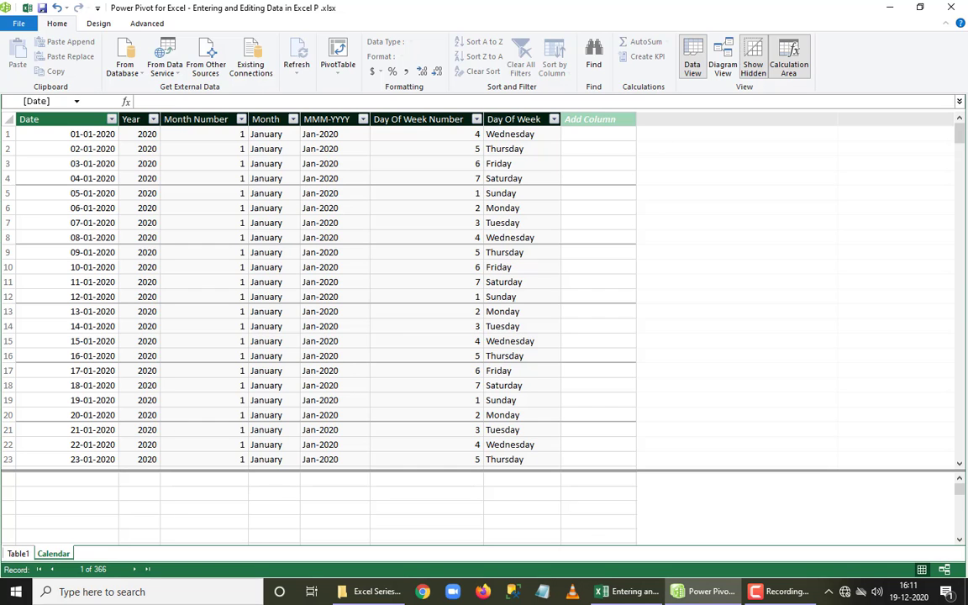
Step: Close the Power Pivot window and return to Sheet1 of the workbook
click(953, 6)
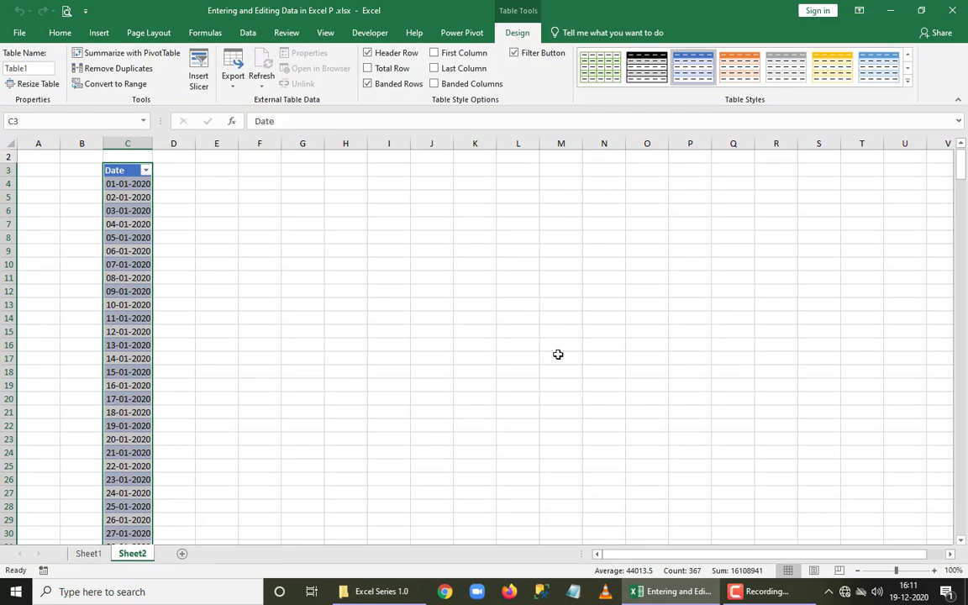
click(90, 555)
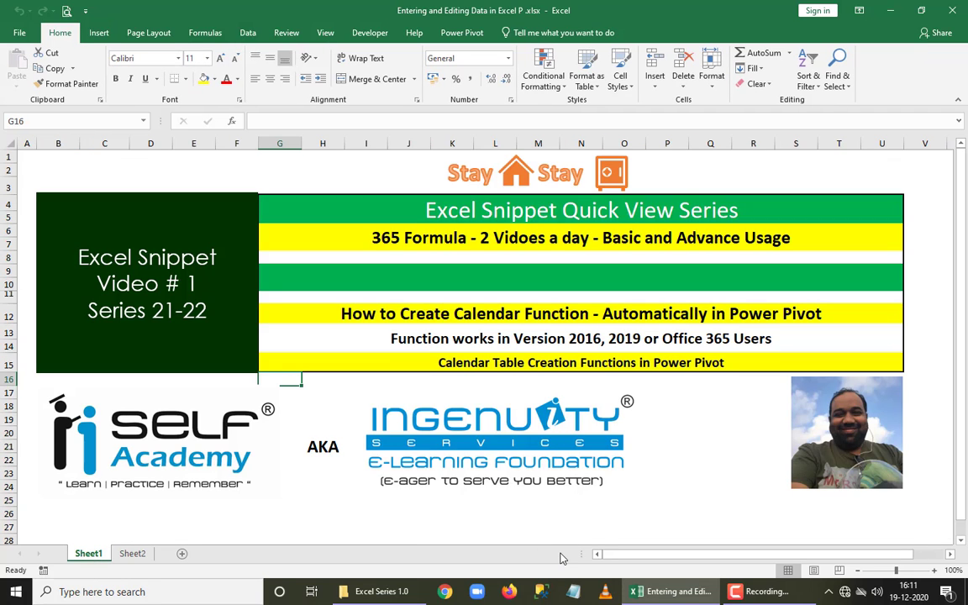